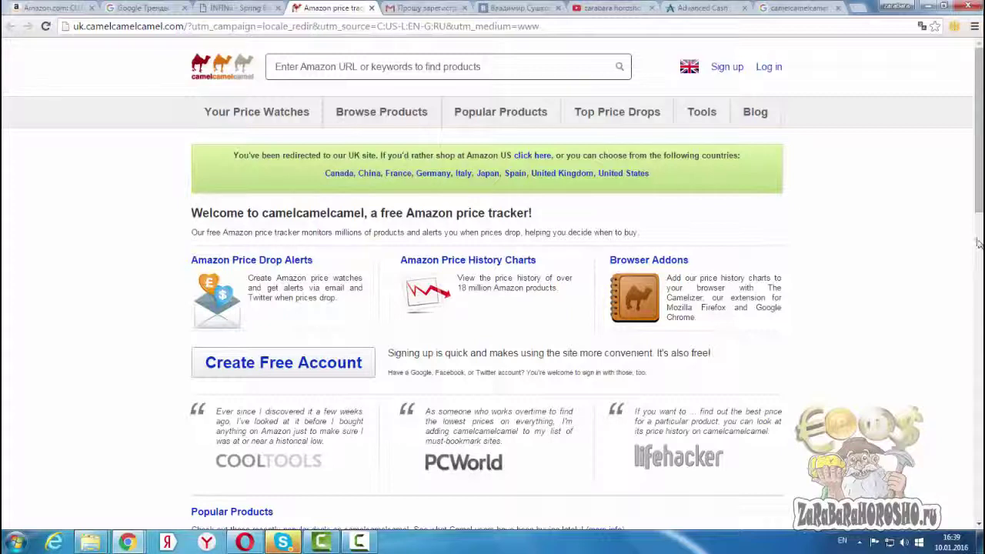
# Step: Check the CUTICLE SCISSORS popularity chart in Google Trends and open the springboard purchase form for CUTICLE SCISSORS 36 PER TUB IN A CAN
pyautogui.click(135, 8)
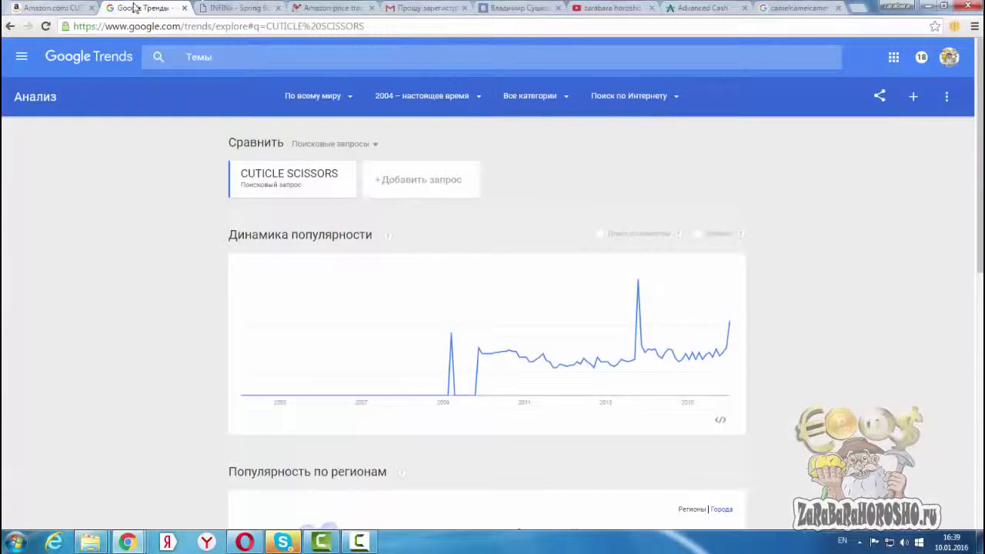
pyautogui.moveTo(713, 336)
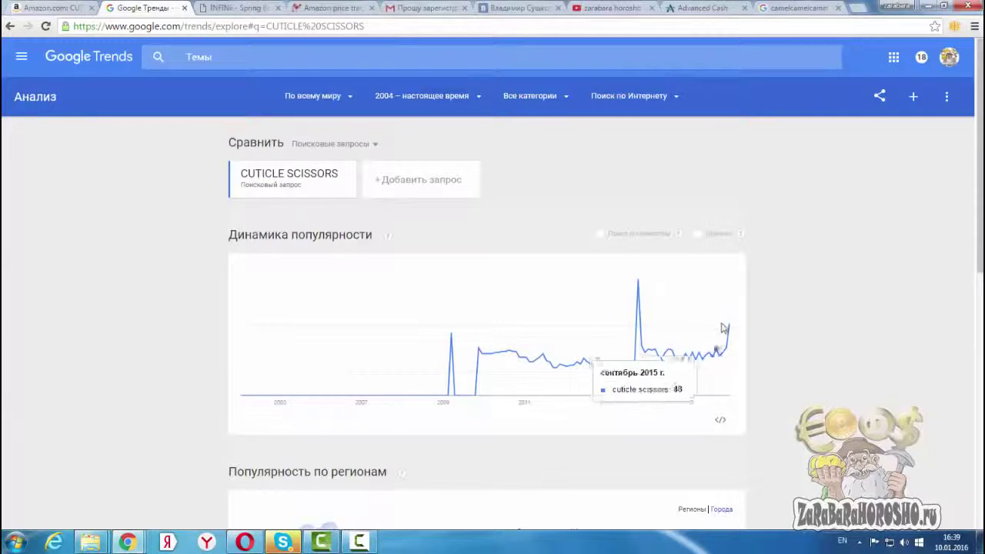
pyautogui.click(235, 7)
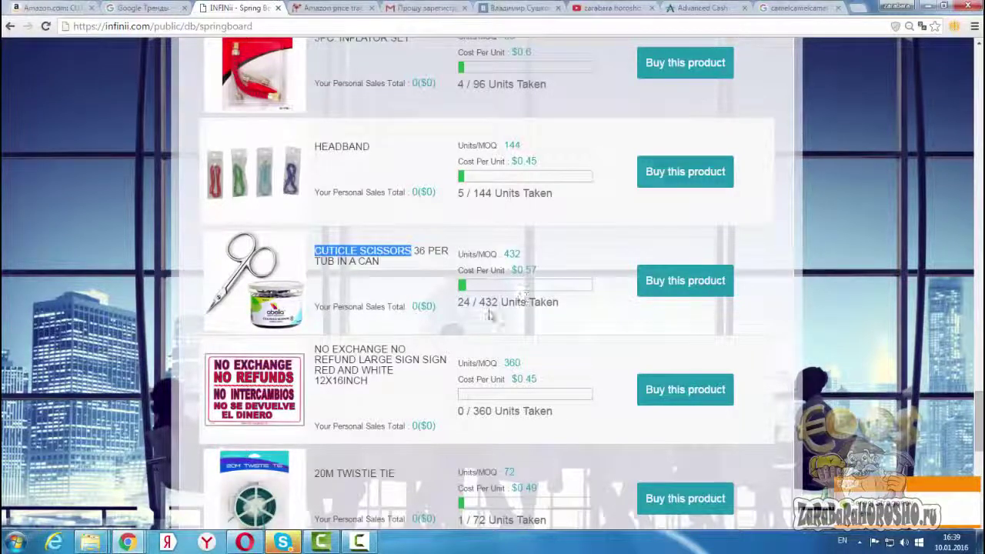
pyautogui.click(687, 285)
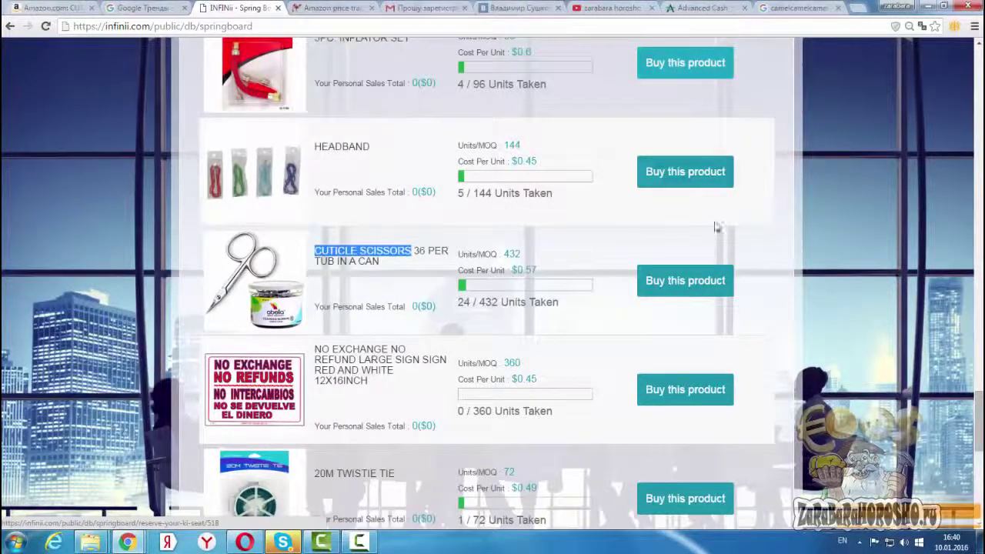
pyautogui.click(696, 282)
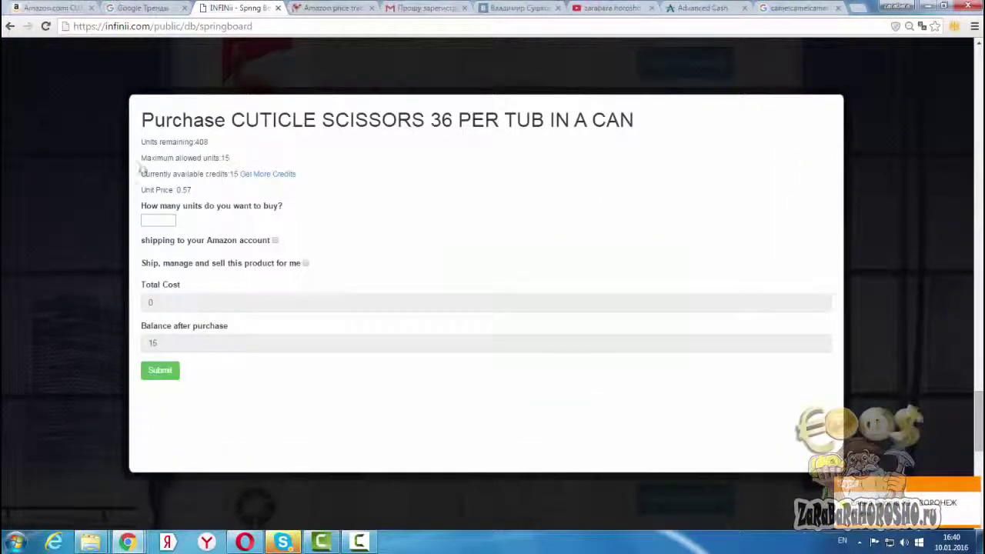
# Step: Open the page for getting more credits and look through its credit type, billing address and payment details
pyautogui.click(283, 175)
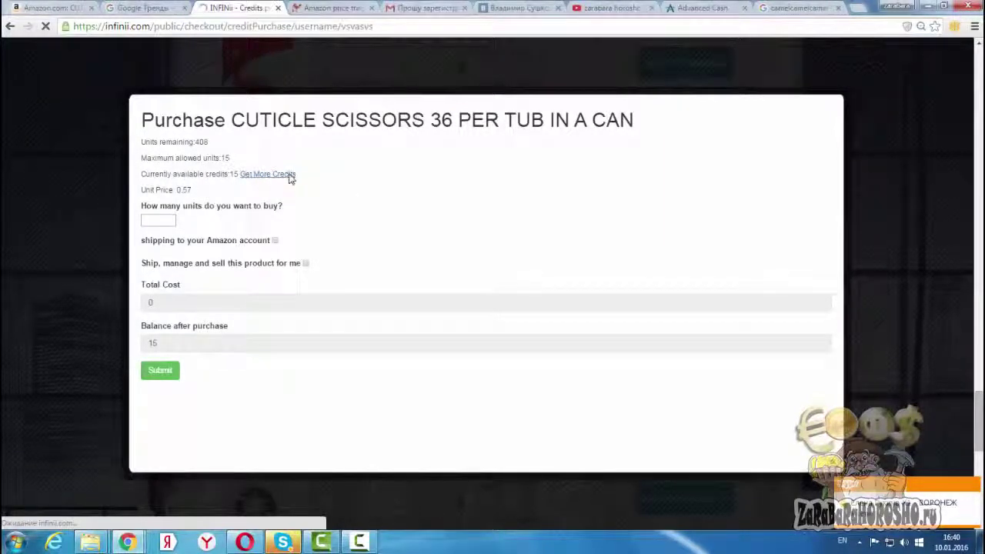
pyautogui.scroll(-2, 350, 257)
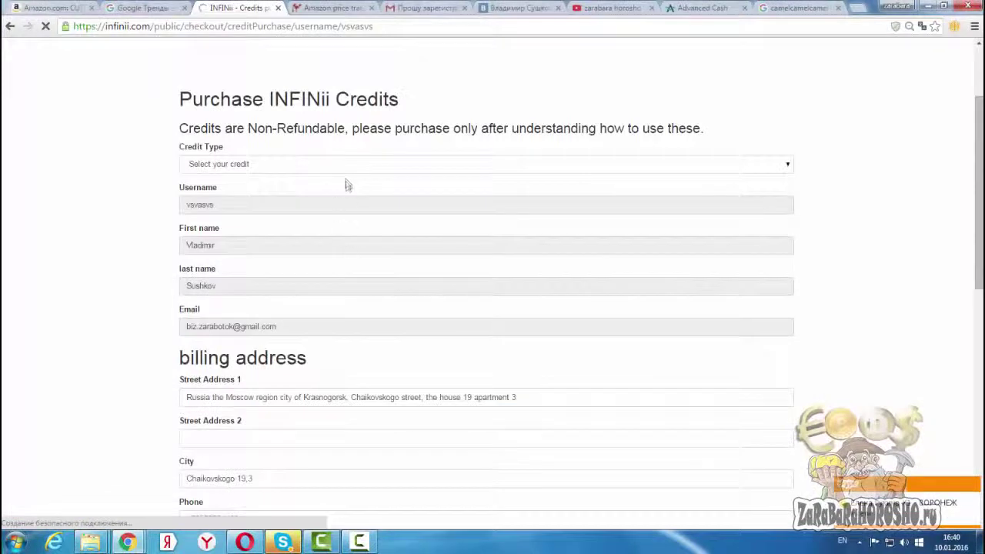
pyautogui.scroll(-7, 352, 226)
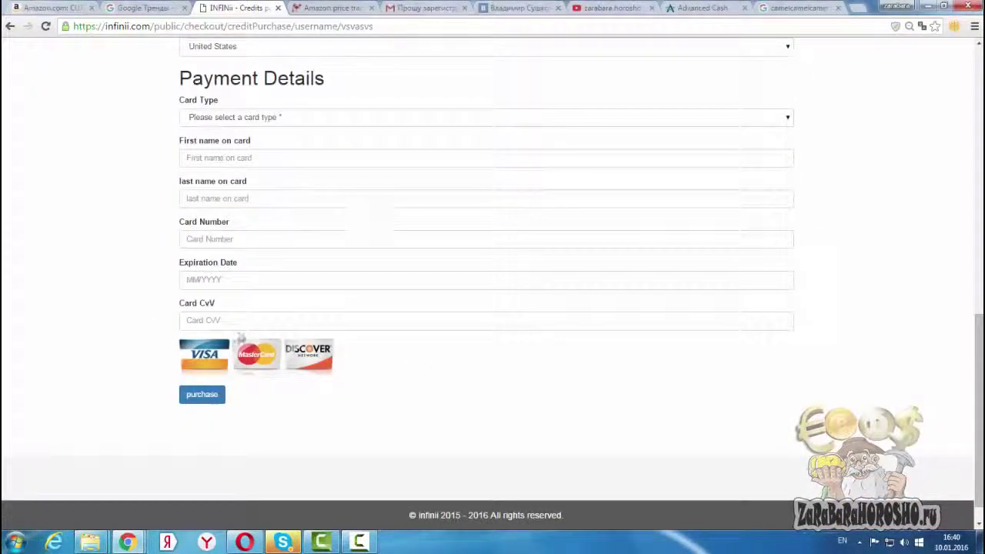
# Step: Return to the springboard's third-party products and bring the CUTICLE SCISSORS purchase form back up
pyautogui.click(10, 28)
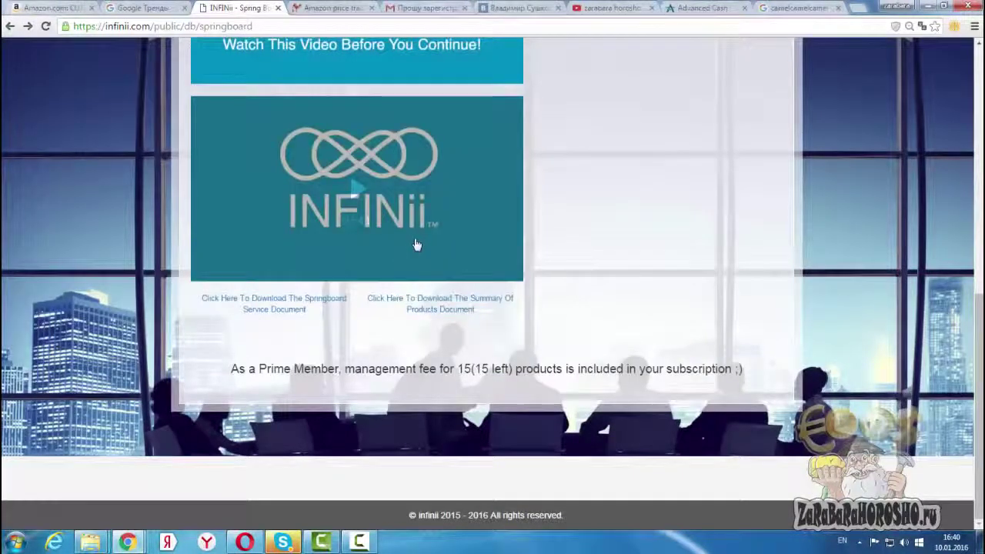
pyautogui.scroll(4, 392, 163)
pyautogui.scroll(2, 397, 158)
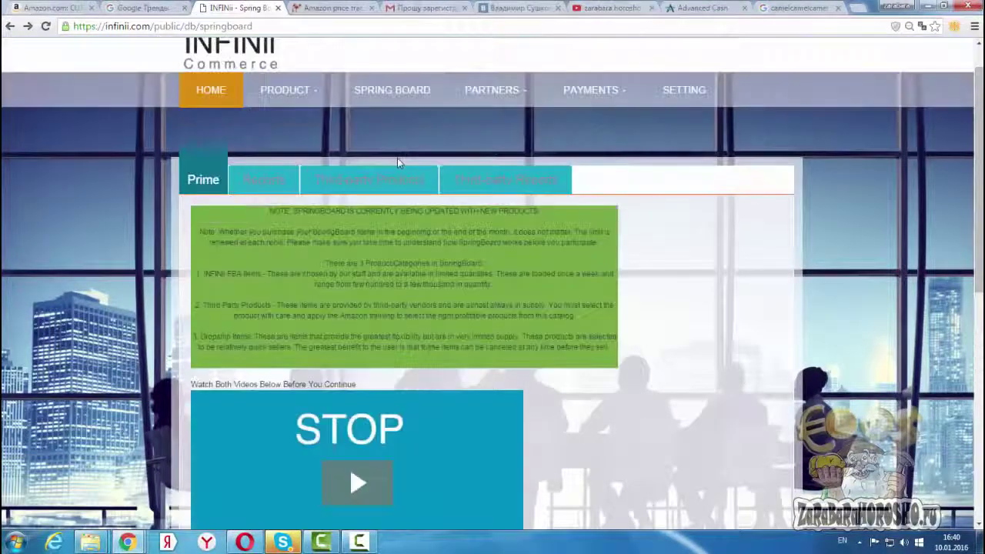
pyautogui.click(385, 179)
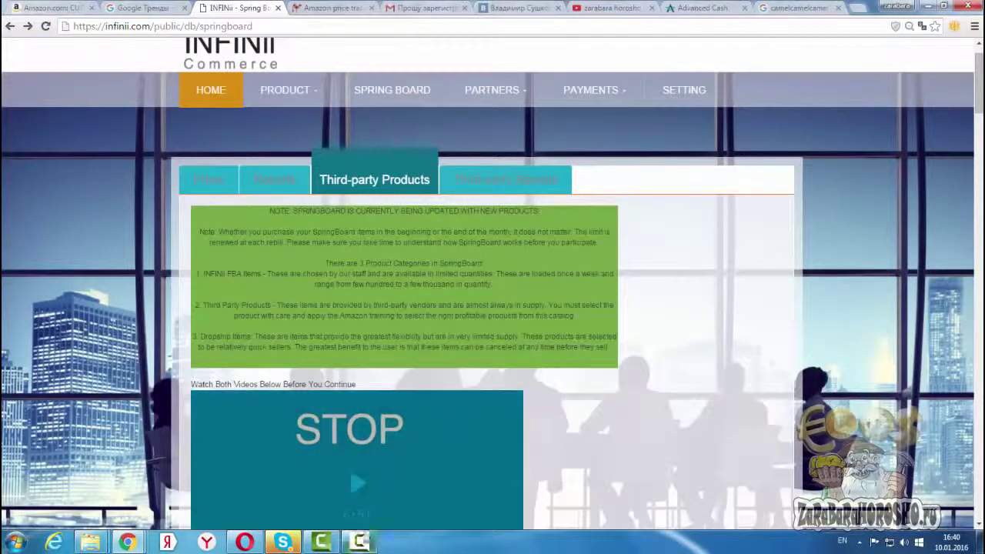
pyautogui.click(359, 542)
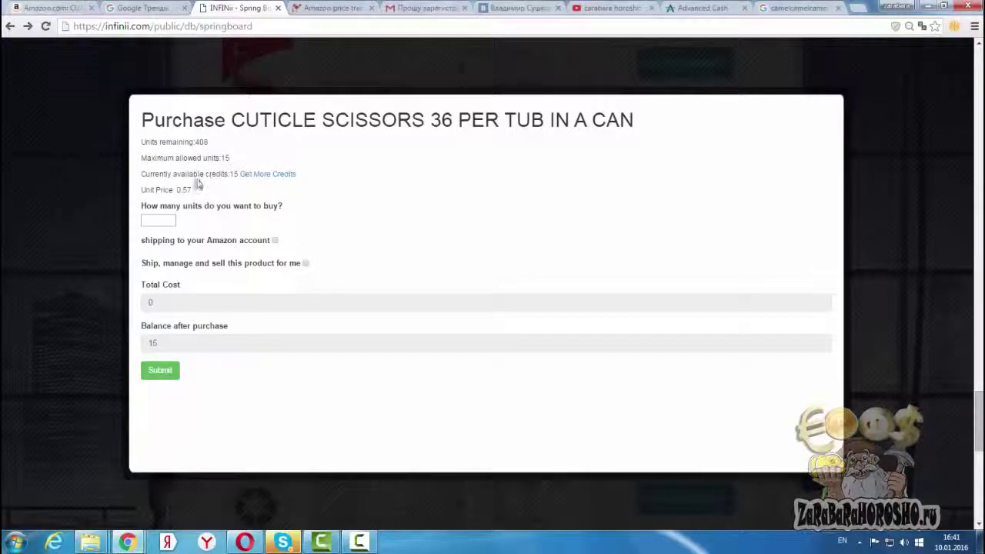
# Step: Set the purchase quantity to 15 units and enable the option to ship, manage and sell this product for me
pyautogui.moveTo(233, 158)
pyautogui.mouseDown()
pyautogui.moveTo(211, 157)
pyautogui.moveTo(221, 157)
pyautogui.mouseUp()
pyautogui.moveTo(179, 190); pyautogui.dragTo(192, 191)
pyautogui.click(376, 231)
pyautogui.click(159, 220)
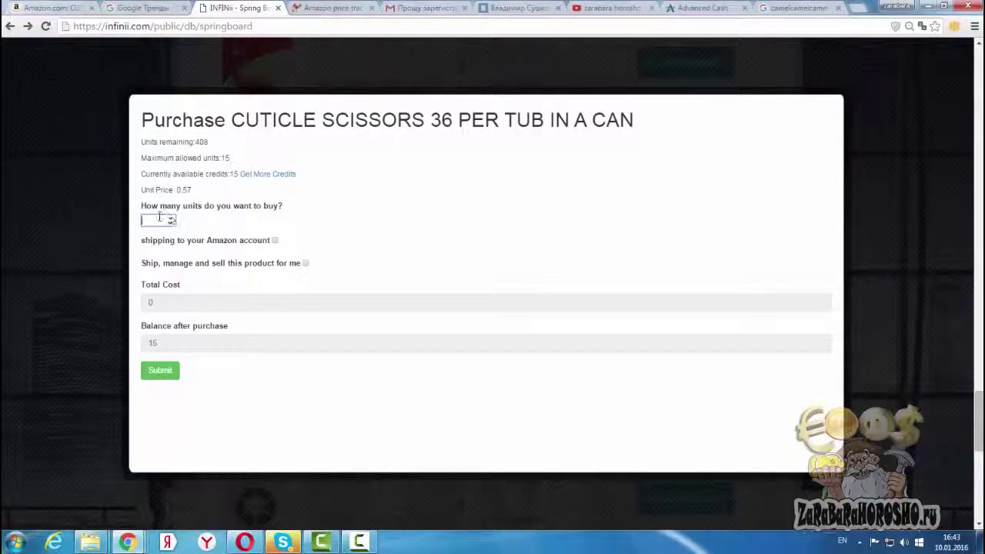
pyautogui.write('15')
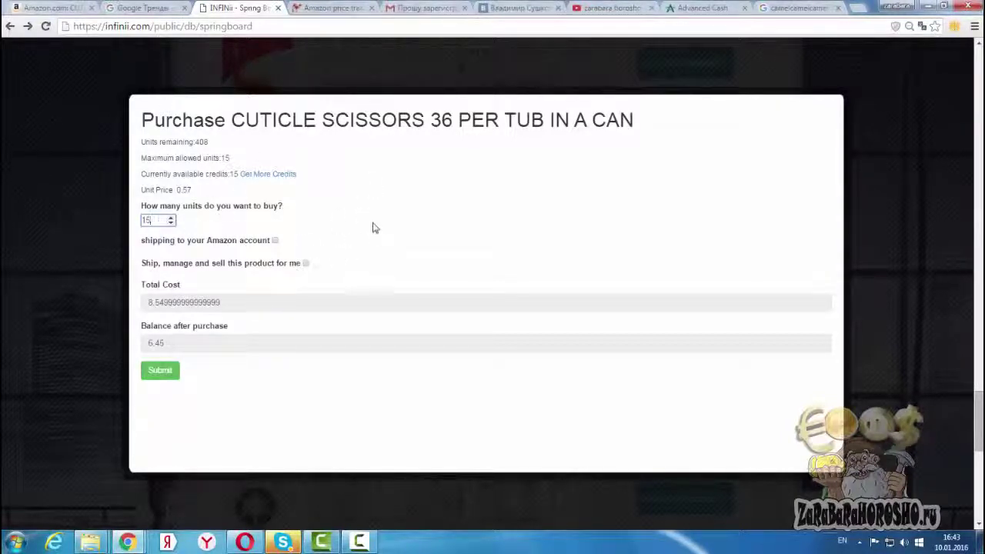
pyautogui.click(305, 263)
pyautogui.scroll(-1, 370, 260)
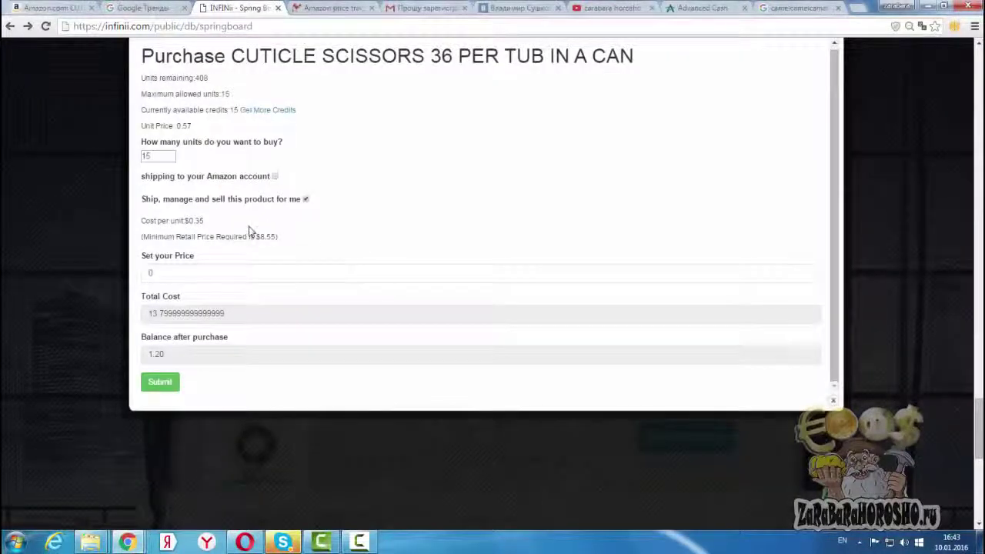
pyautogui.scroll(-1, 249, 206)
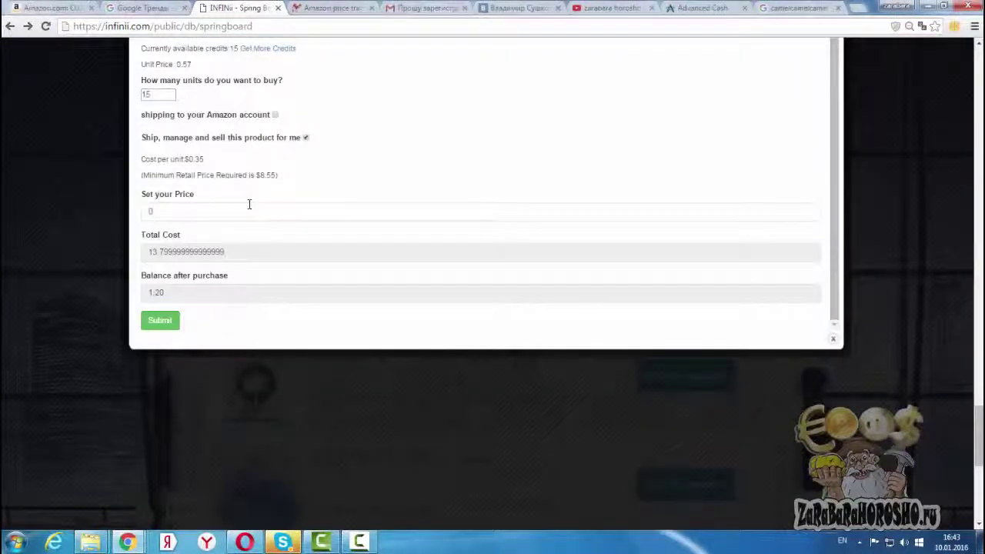
pyautogui.scroll(1, 354, 205)
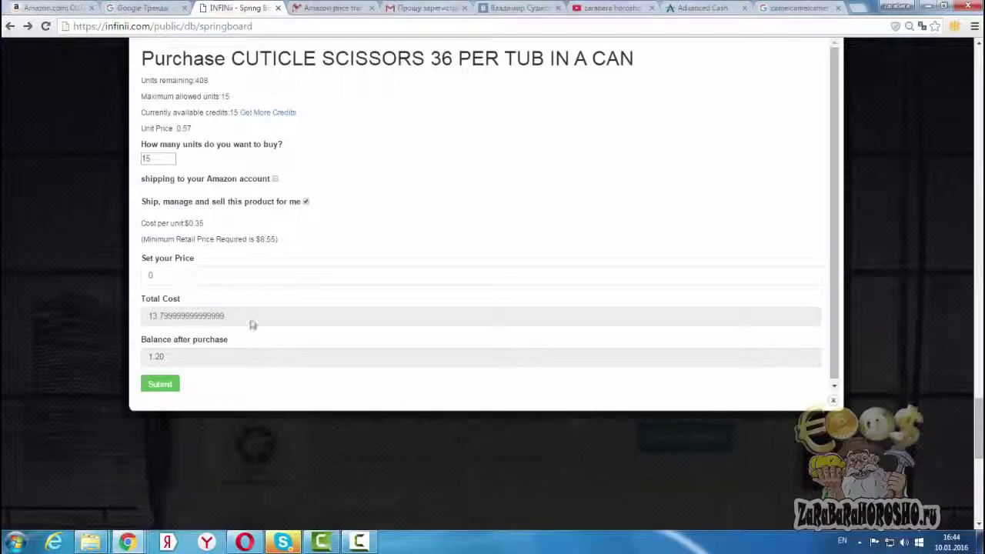
pyautogui.scroll(-1, 244, 315)
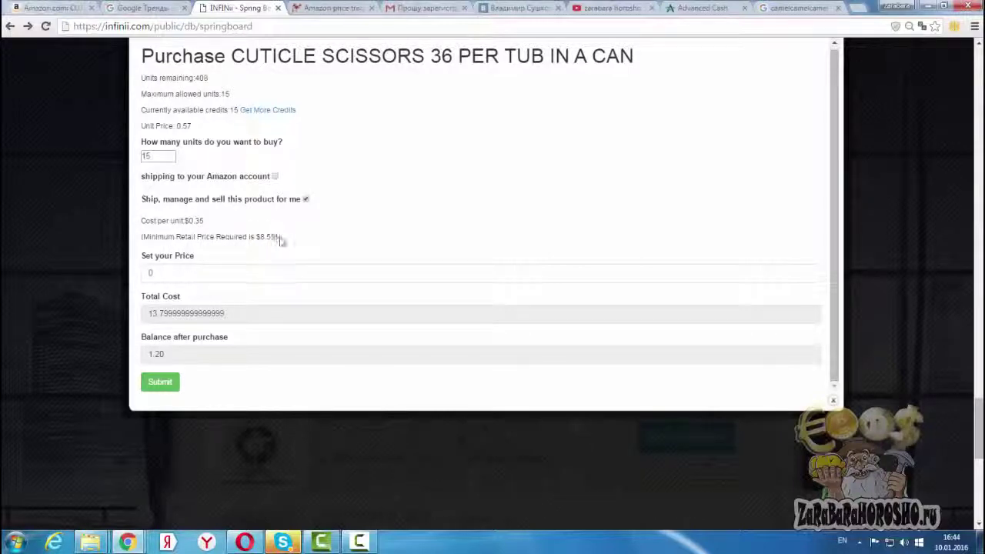
# Step: Compare retail prices of cuticle scissors across the Amazon search results before choosing a selling price
pyautogui.click(211, 273)
pyautogui.write('1')
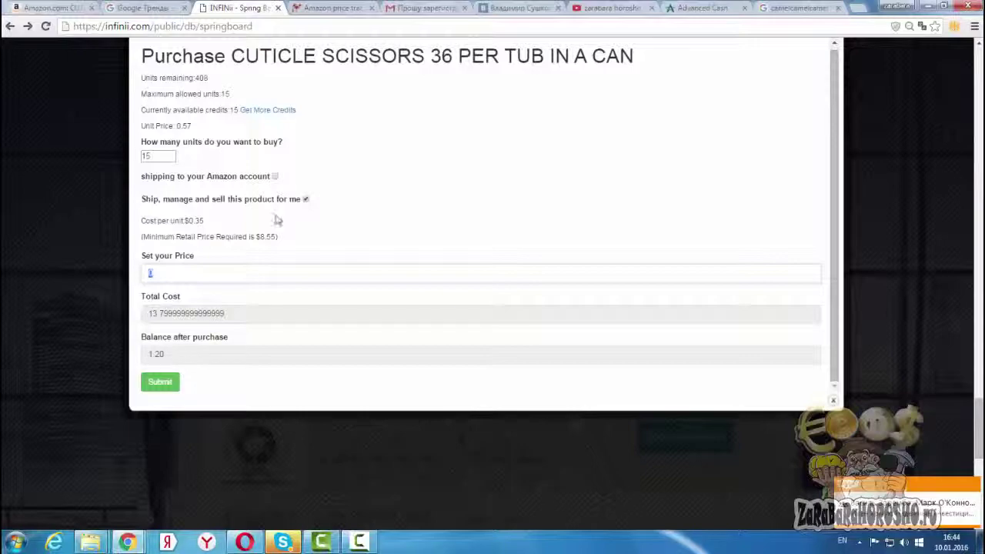
pyautogui.click(57, 8)
pyautogui.scroll(-5, 413, 260)
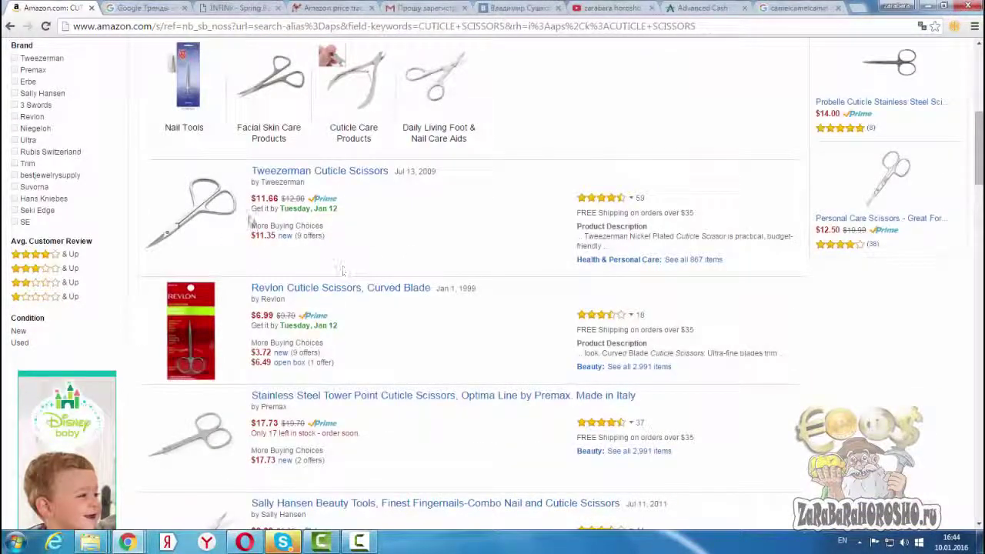
pyautogui.scroll(-1, 342, 258)
pyautogui.scroll(-1, 343, 254)
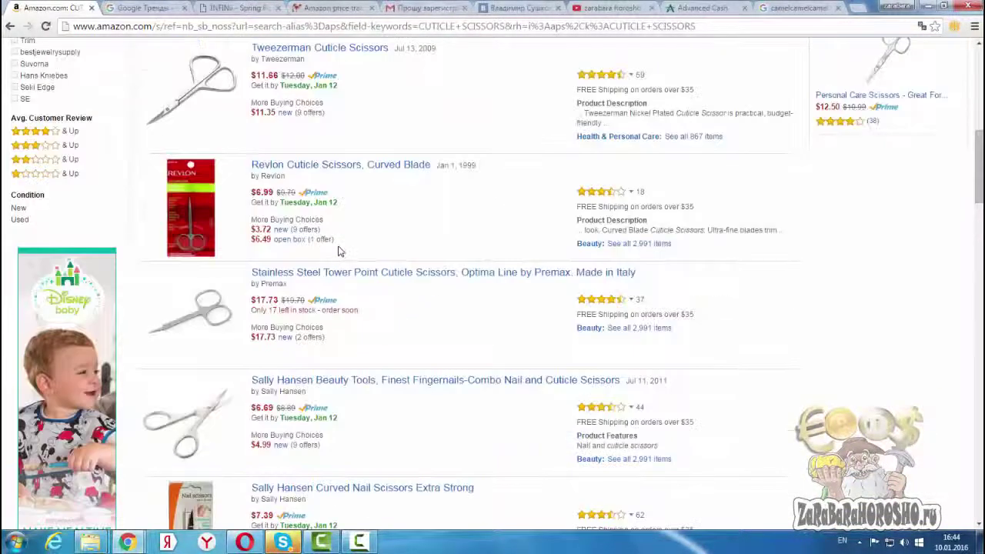
pyautogui.scroll(-3, 300, 311)
pyautogui.scroll(-3, 297, 312)
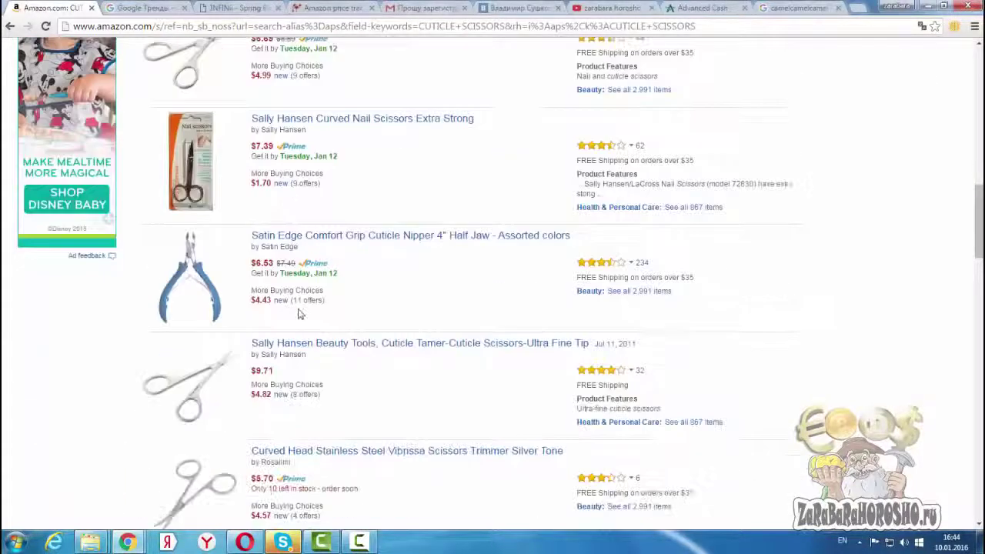
pyautogui.scroll(-2, 301, 319)
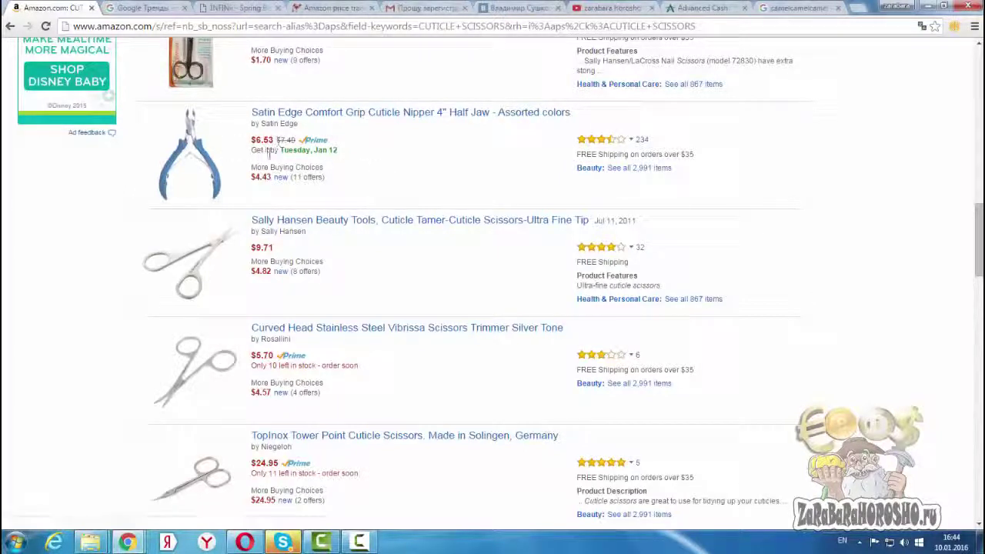
# Step: Check the minimum retail price in the purchase form, set the selling price to 10.99 and submit the purchase
pyautogui.click(235, 10)
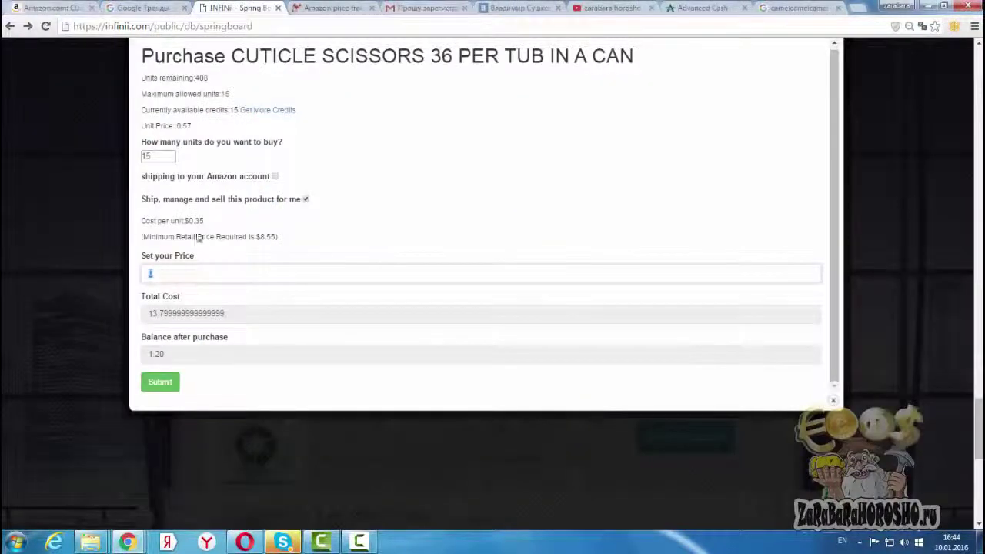
pyautogui.moveTo(254, 236); pyautogui.dragTo(280, 237)
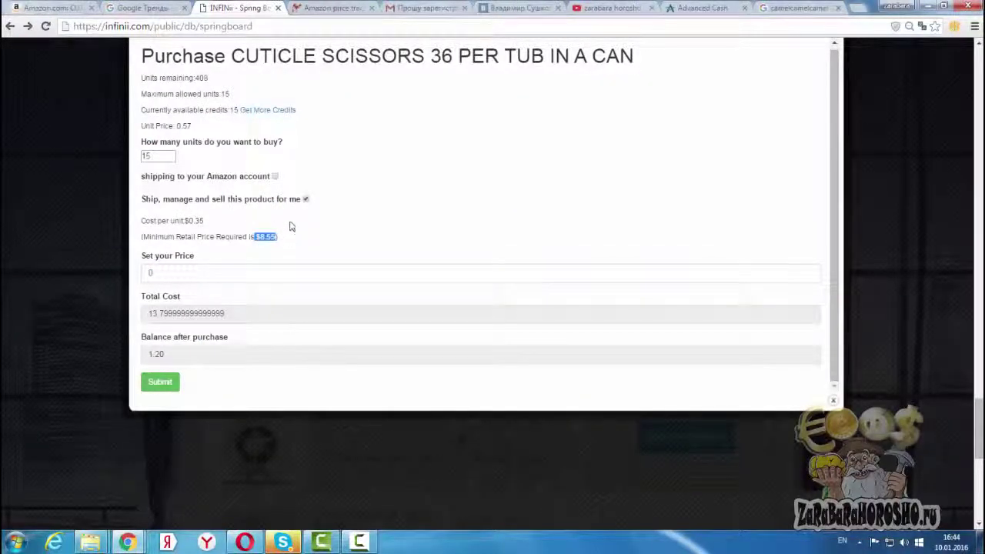
pyautogui.click(292, 245)
pyautogui.click(347, 277)
pyautogui.write('8')
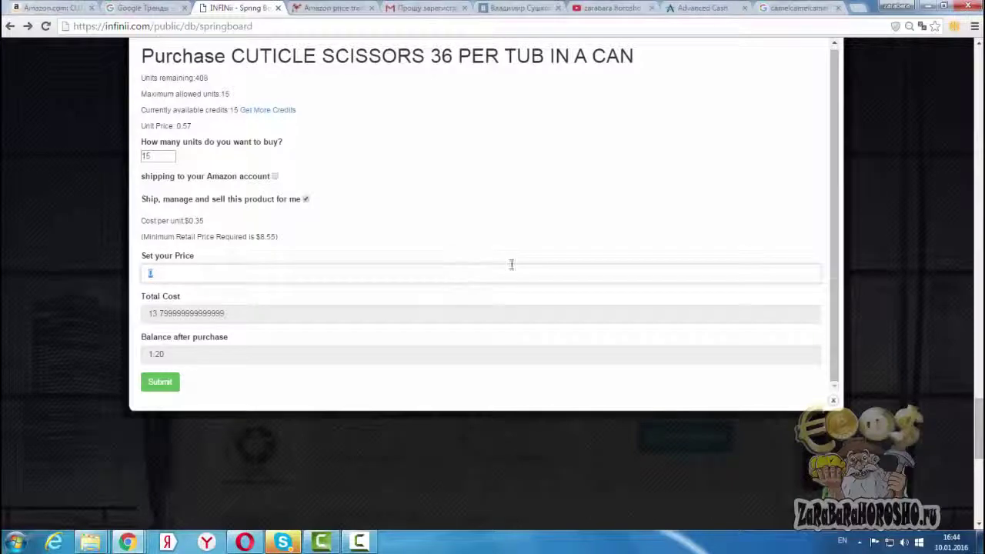
pyautogui.press('BackSpace')
pyautogui.write('1')
pyautogui.write('00')
pyautogui.write('.99')
pyautogui.click(160, 382)
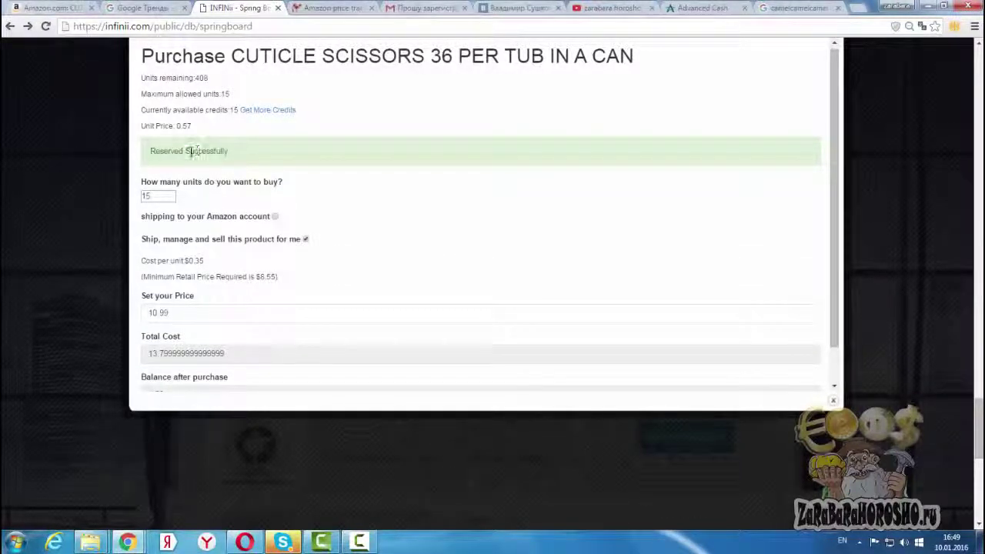
pyautogui.moveTo(236, 155); pyautogui.dragTo(148, 154)
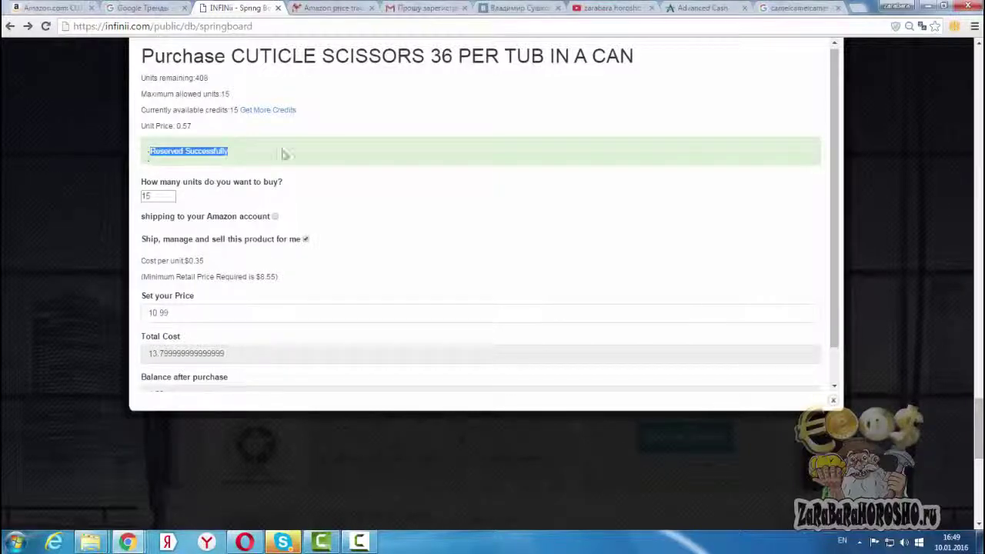
pyautogui.click(359, 542)
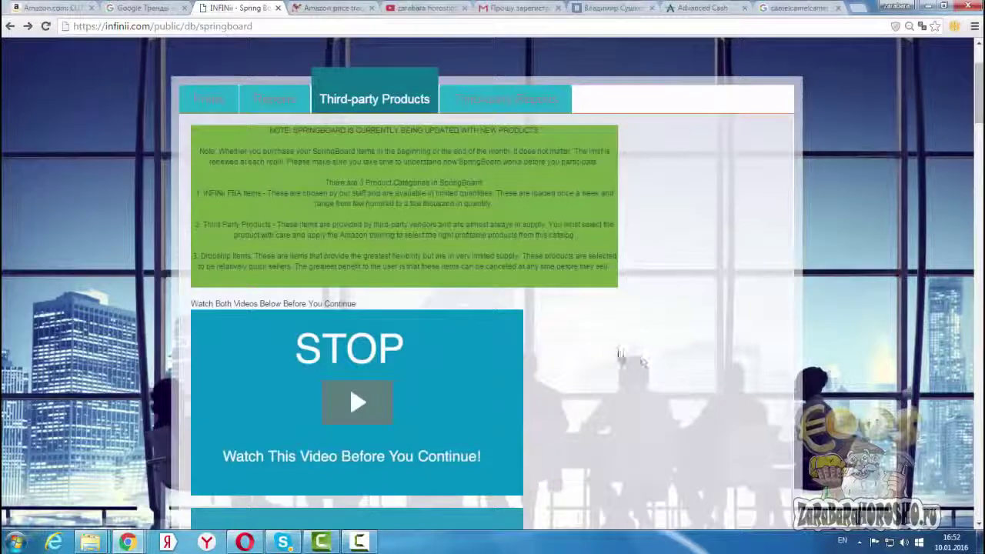
# Step: Reload the springboard, open Third-party Reports and examine the units taken for the reserved cuticle scissors
pyautogui.scroll(3, 185, 189)
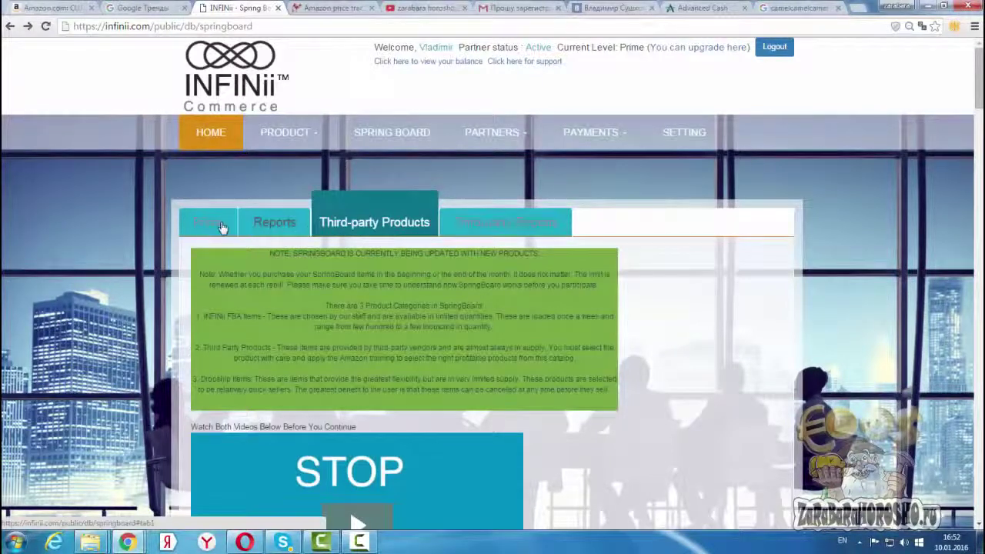
pyautogui.click(388, 132)
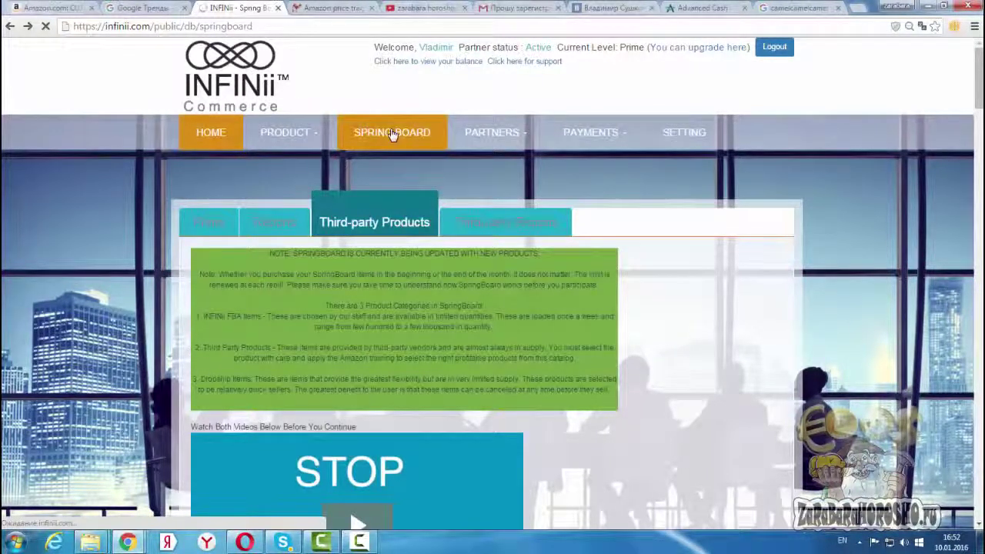
pyautogui.click(506, 222)
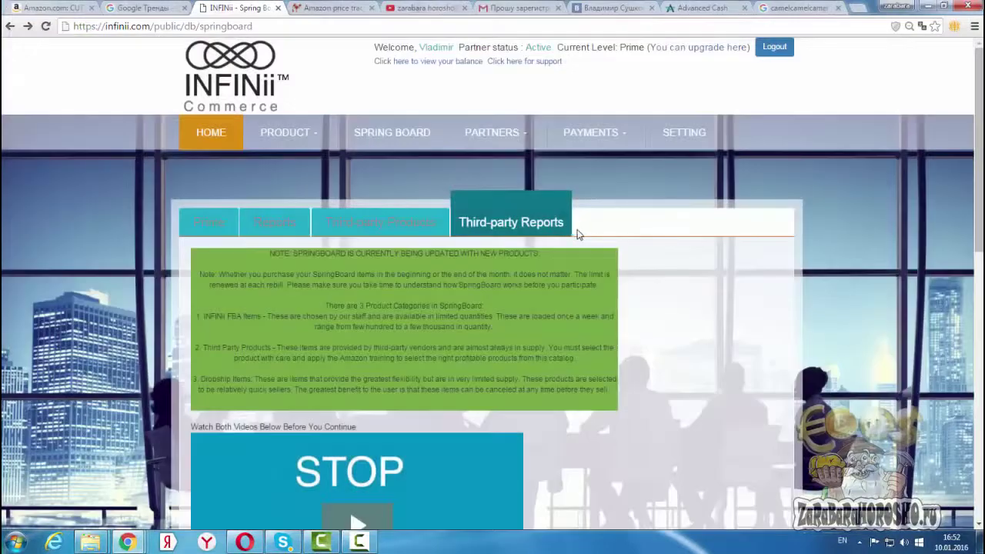
pyautogui.scroll(-5, 593, 231)
pyautogui.scroll(-4, 598, 232)
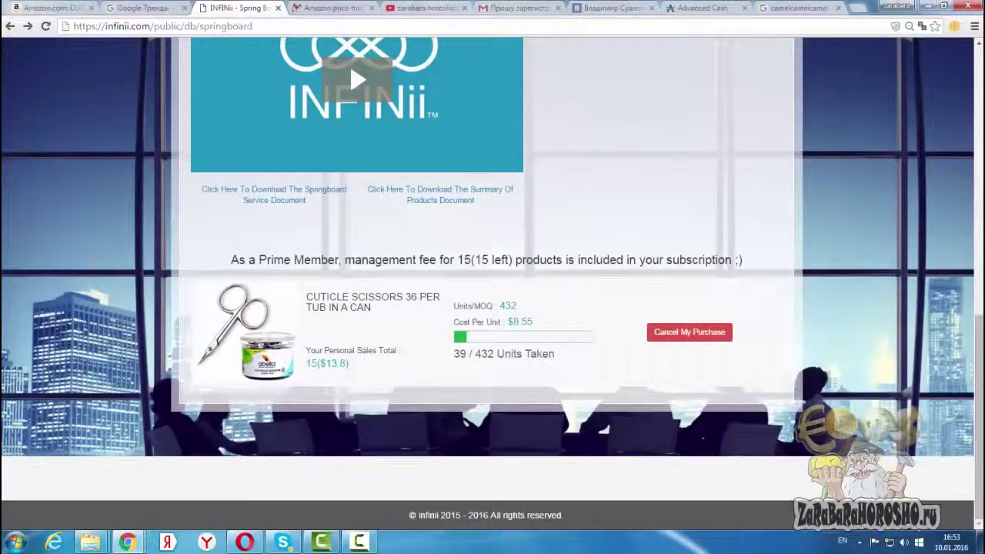
pyautogui.moveTo(453, 354); pyautogui.dragTo(469, 355)
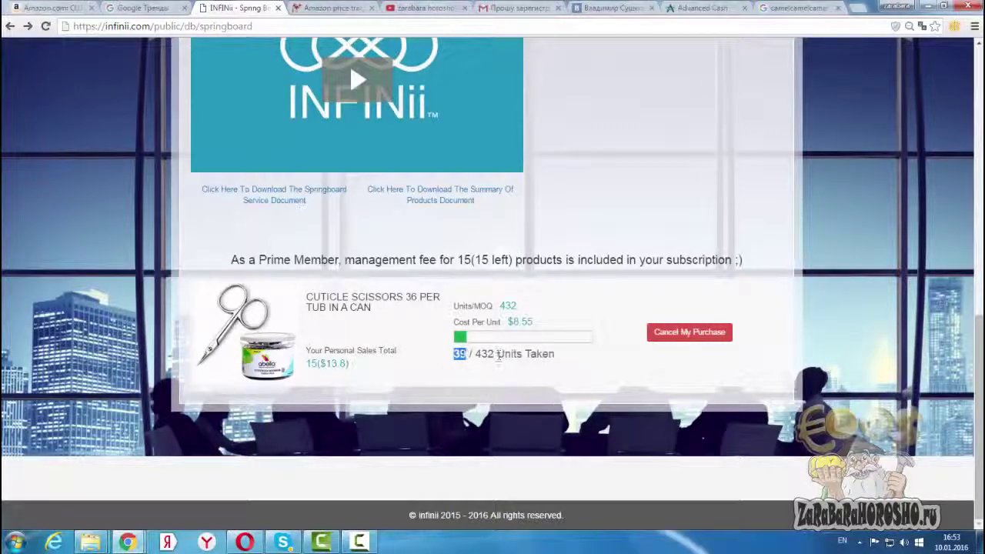
pyautogui.moveTo(474, 354); pyautogui.dragTo(504, 355)
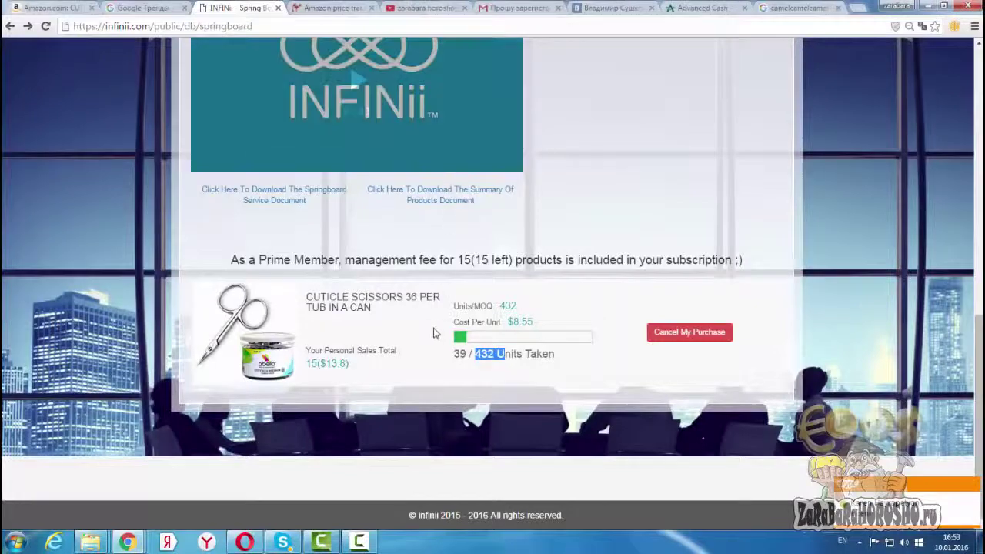
# Step: Find HEADBAND in the springboard's product list and select its product name
pyautogui.scroll(2, 439, 342)
pyautogui.scroll(7, 446, 339)
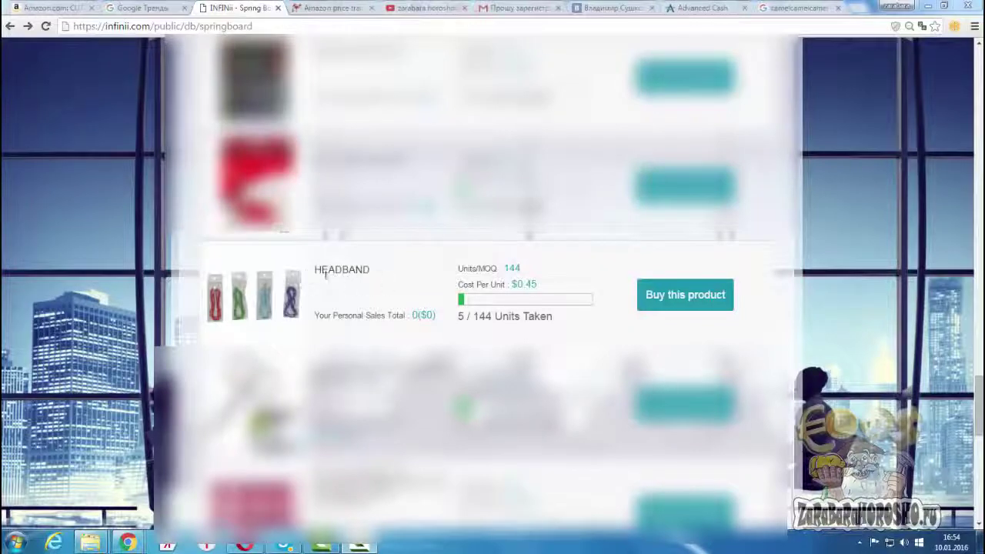
pyautogui.click(676, 295)
pyautogui.moveTo(385, 268); pyautogui.dragTo(313, 269)
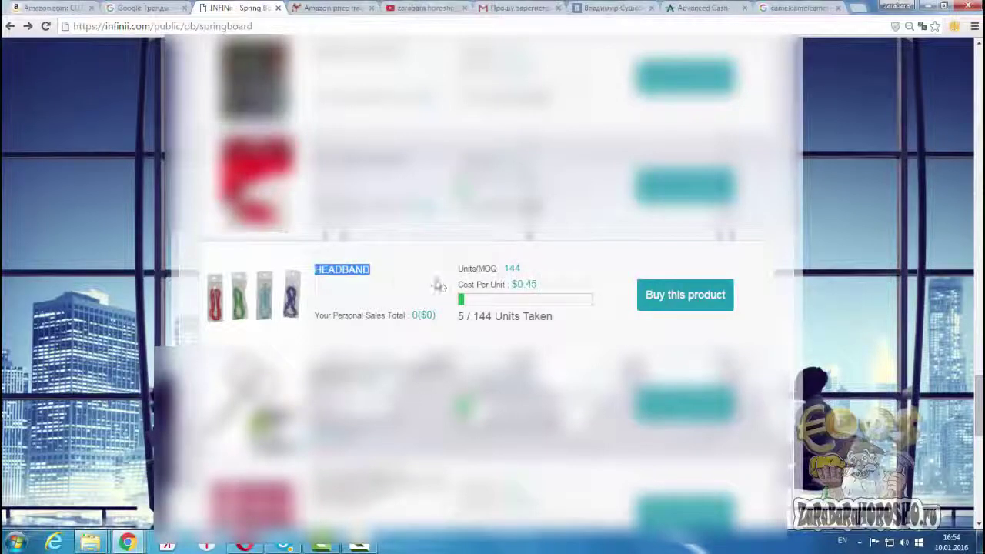